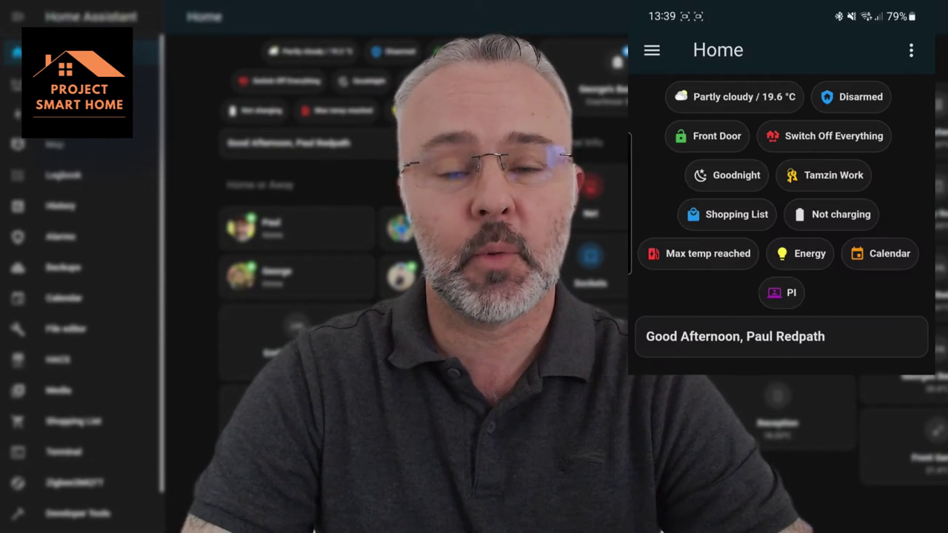
Add 'Chicken' to the phone's shopping list and open the list from its notification
{"action": "left_click", "coordinate": [742, 212]}
{"action": "left_click", "coordinate": [814, 107]}
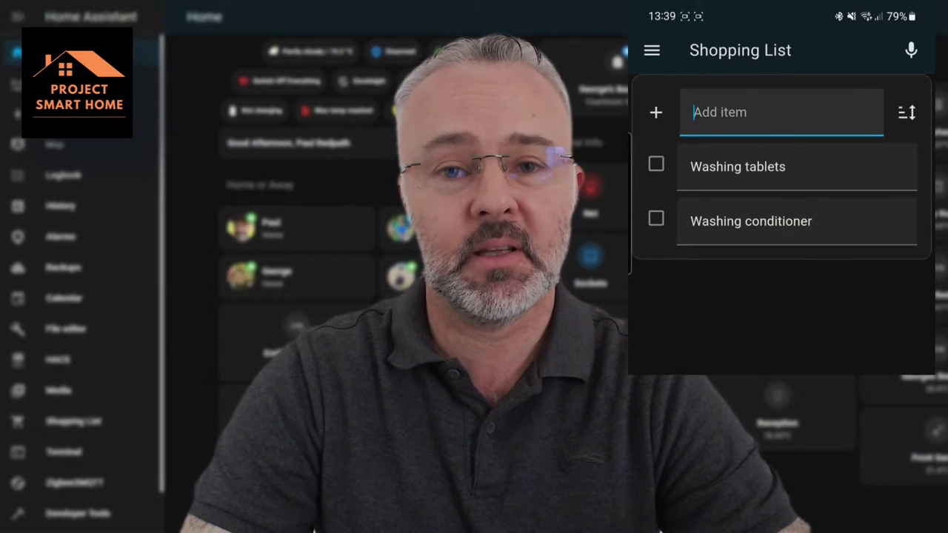
{"action": "type", "text": "Chicken"}
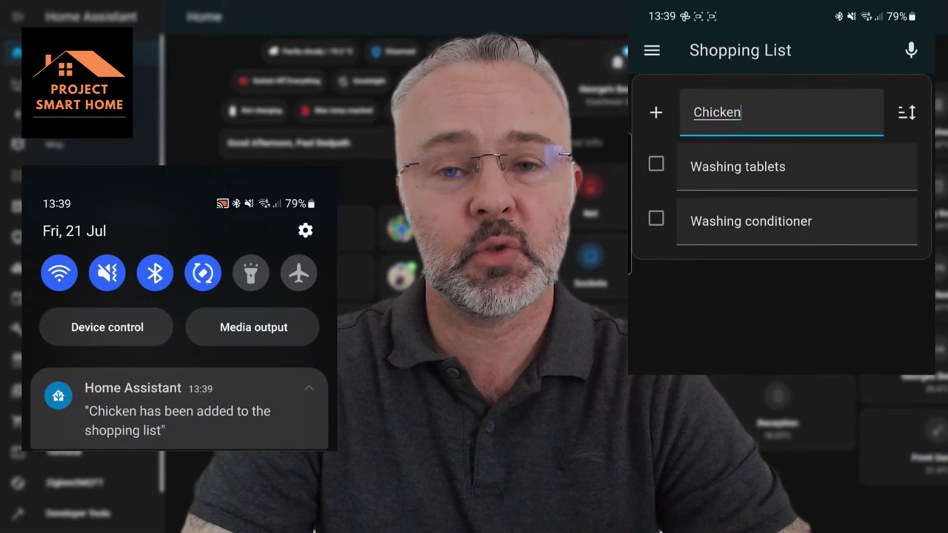
{"action": "left_click", "coordinate": [657, 111]}
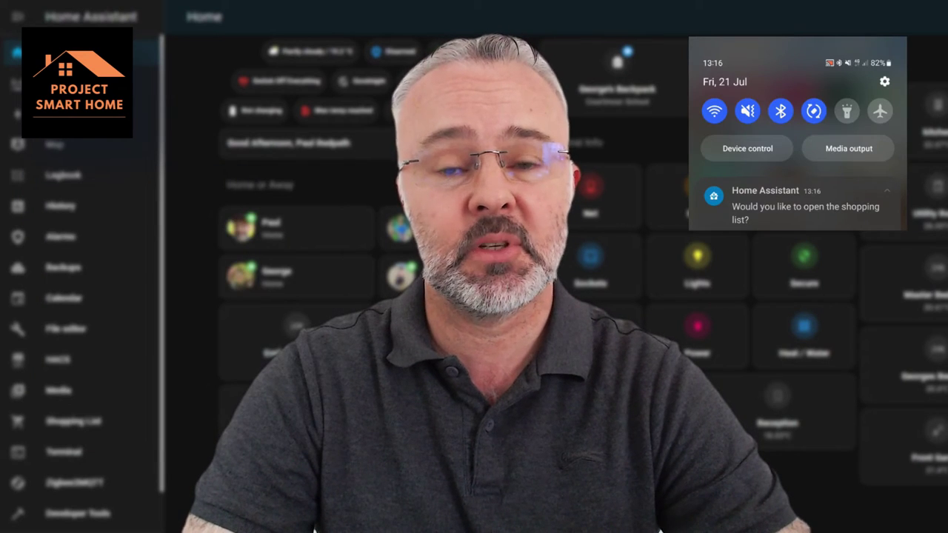
{"action": "left_click", "coordinate": [826, 207]}
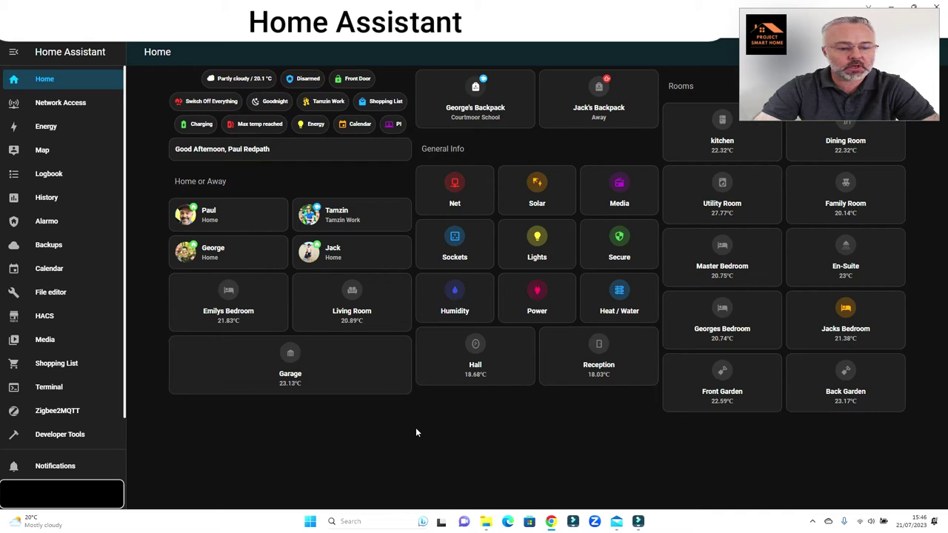
Go to the Devices & Services integrations overview in Settings
{"action": "scroll", "coordinate": [54, 394], "scroll_direction": "down", "scroll_amount": 1}
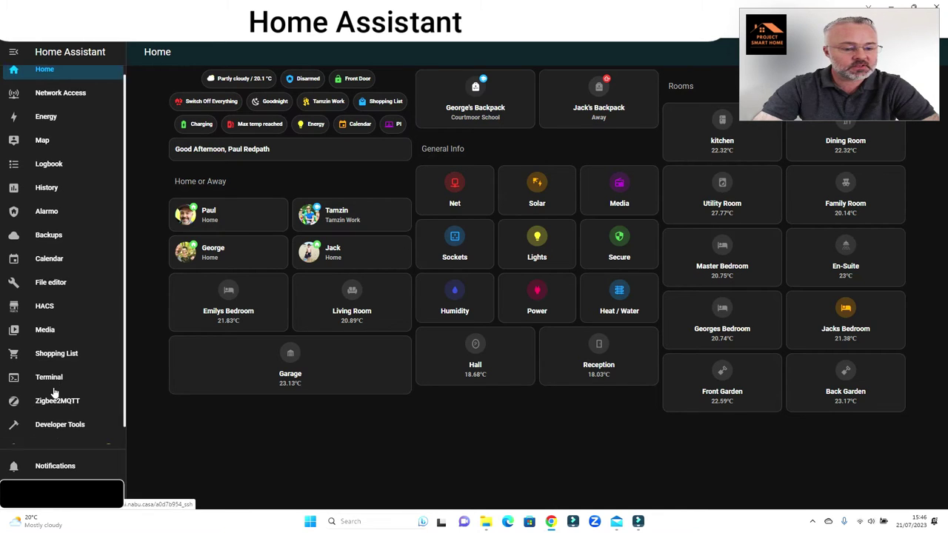
{"action": "left_click", "coordinate": [44, 435]}
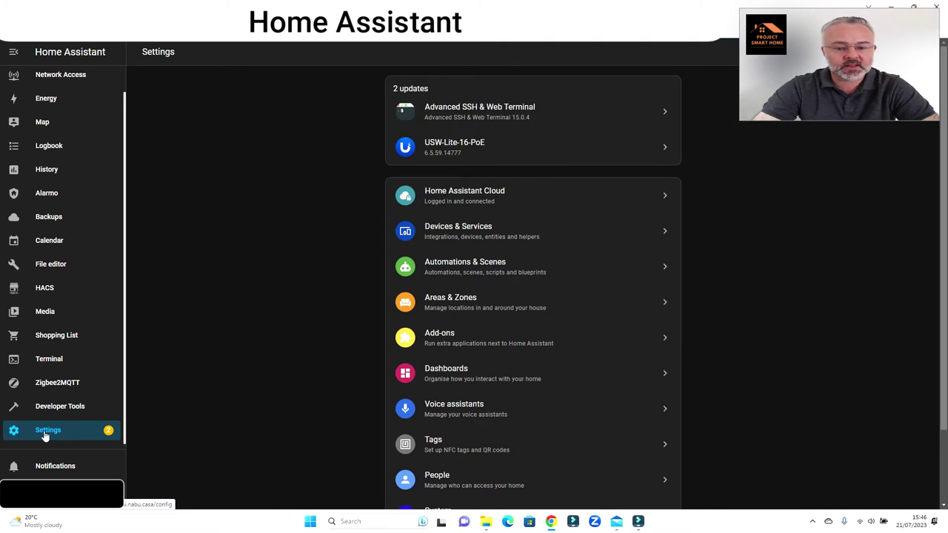
{"action": "left_click", "coordinate": [457, 239]}
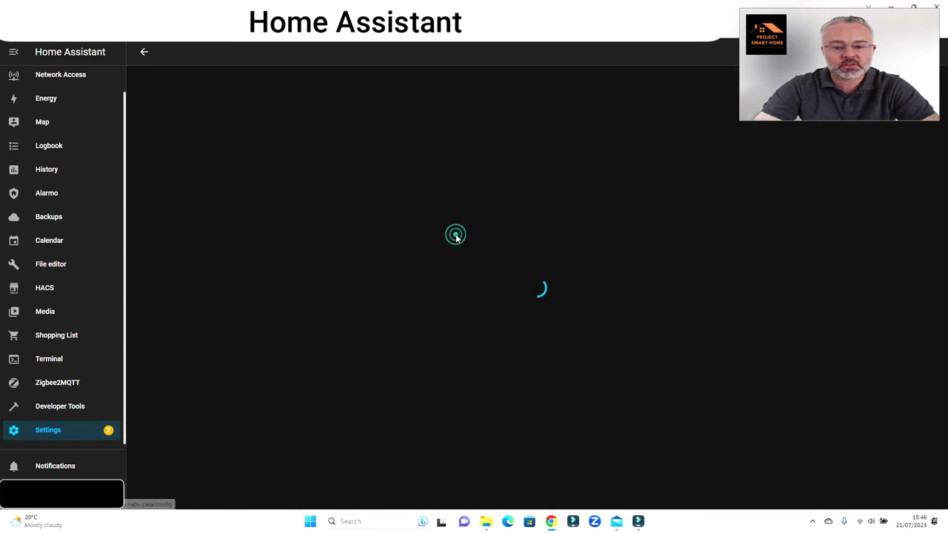
{"action": "scroll", "coordinate": [777, 433], "scroll_direction": "down", "scroll_amount": 2}
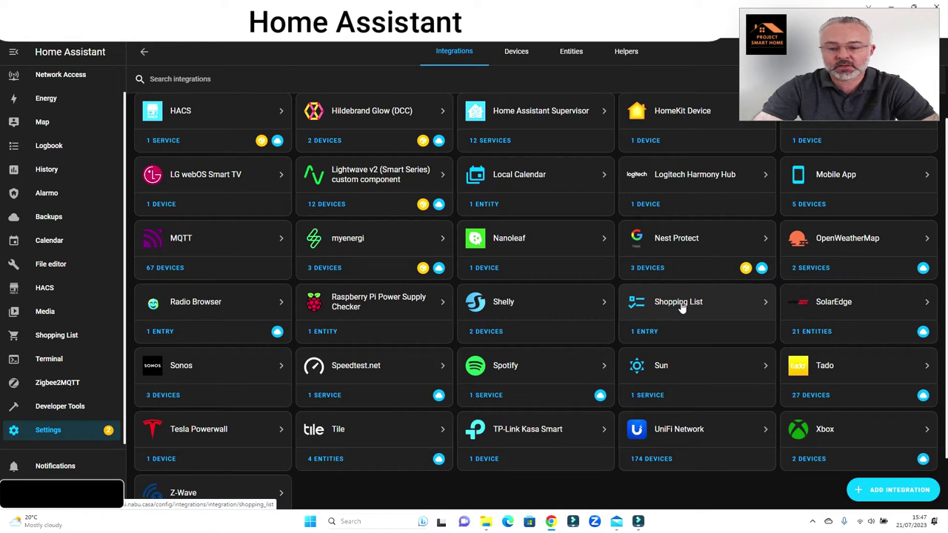
Try adding the Shopping List integration and dismiss the 'already configured' notice
{"action": "left_click", "coordinate": [896, 492]}
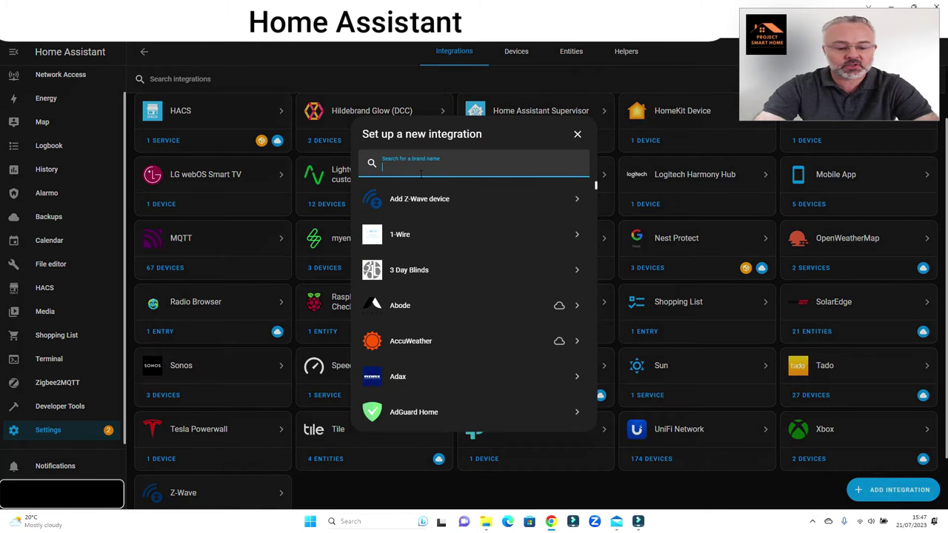
{"action": "type", "text": "shoppi"}
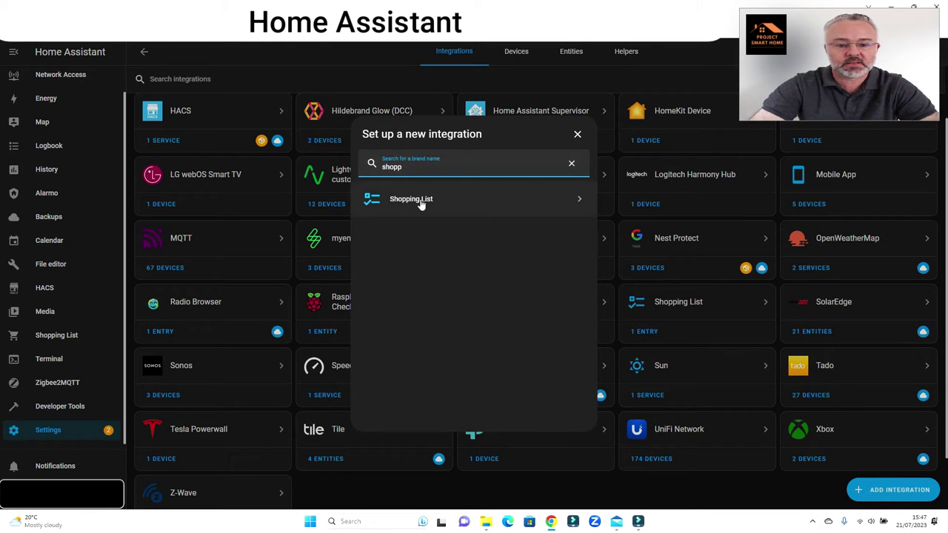
{"action": "left_click", "coordinate": [421, 201]}
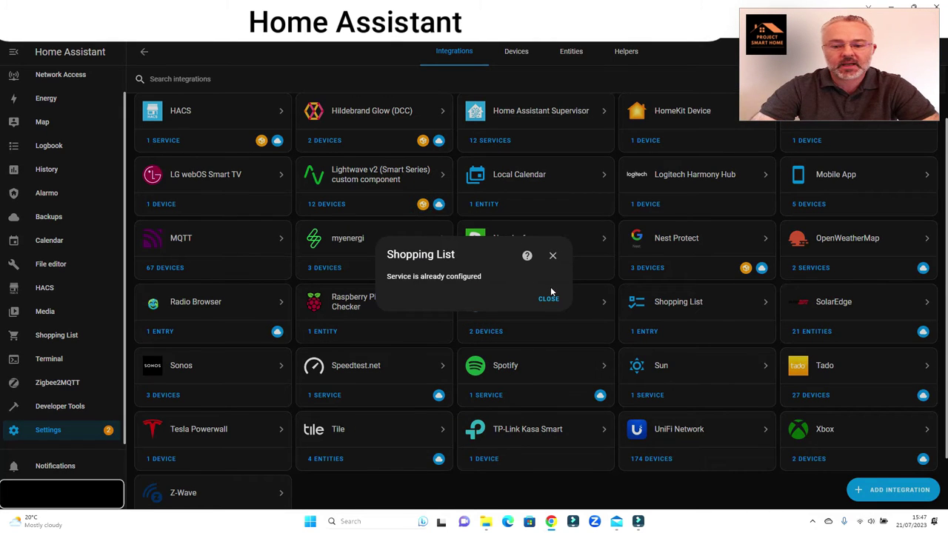
{"action": "left_click", "coordinate": [549, 301]}
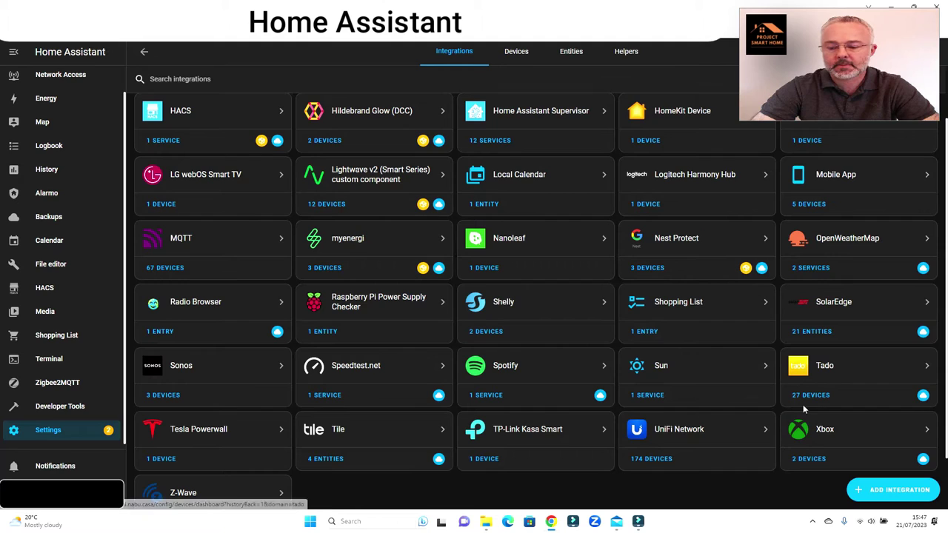
Add 'apple' to the shopping list, correcting the 'applu' typo
{"action": "left_click", "coordinate": [57, 338]}
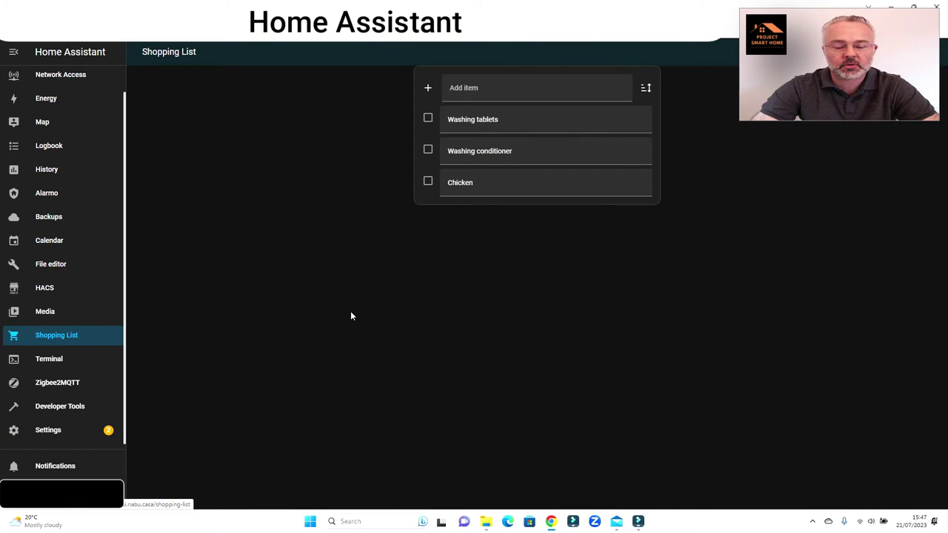
{"action": "left_click", "coordinate": [519, 90]}
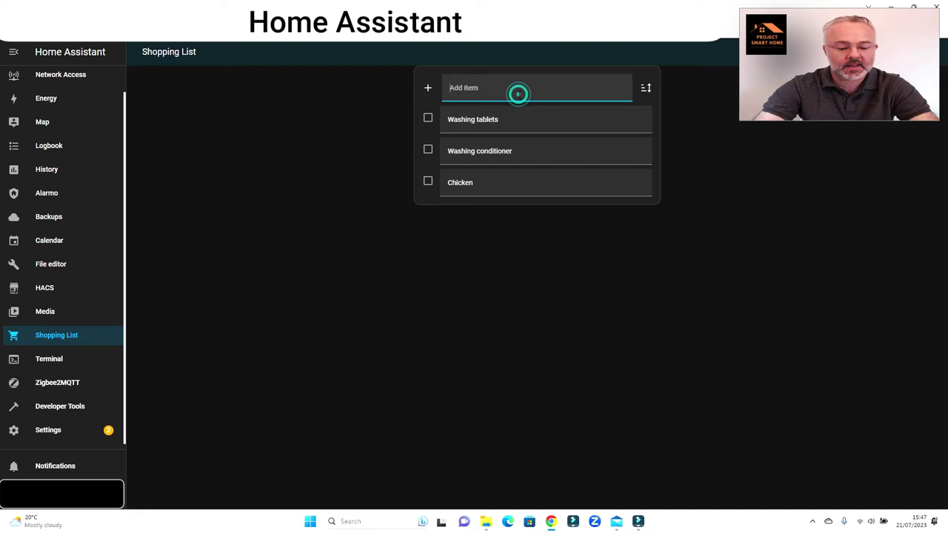
{"action": "type", "text": "applu"}
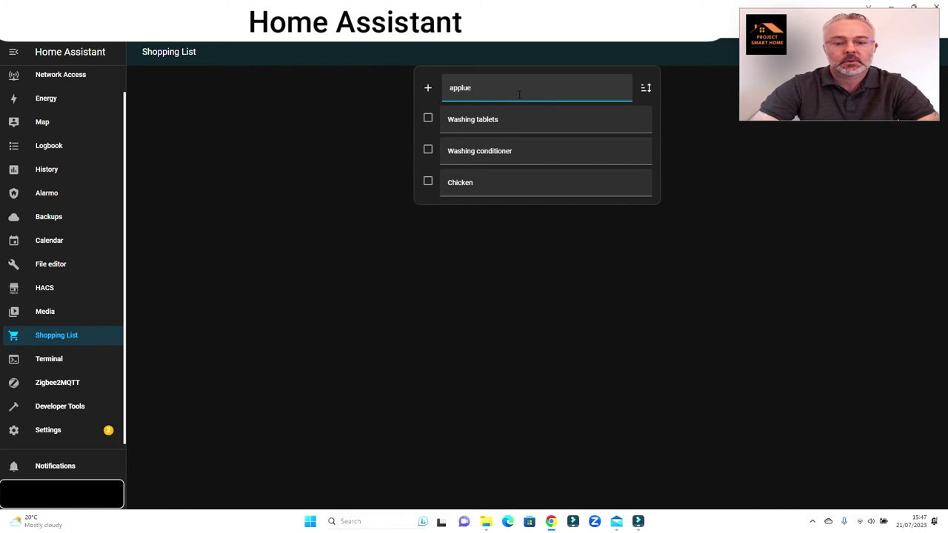
{"action": "key", "text": "BackSpace"}
{"action": "type", "text": "e"}
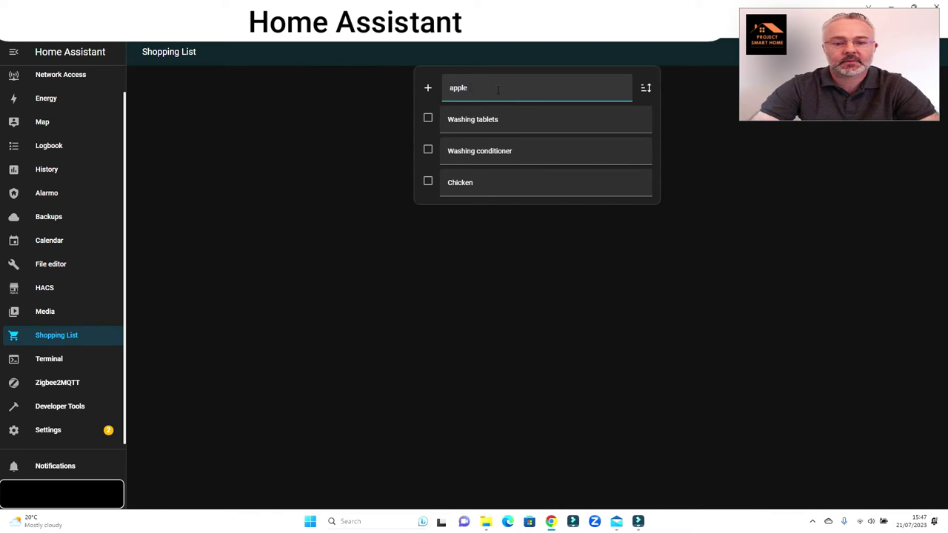
{"action": "left_click", "coordinate": [427, 89]}
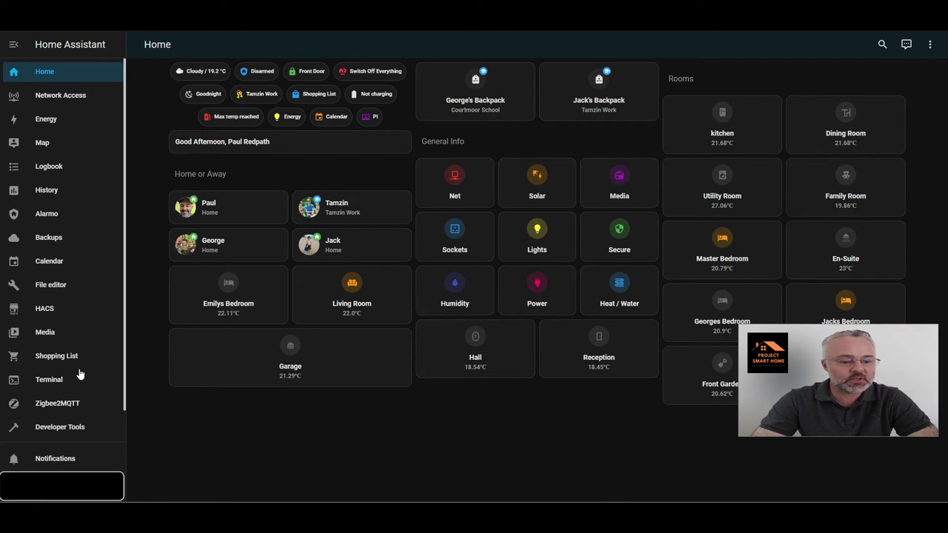
Open the Zones map under Areas & zones settings
{"action": "scroll", "coordinate": [80, 374], "scroll_direction": "down", "scroll_amount": 1}
{"action": "left_click", "coordinate": [59, 425]}
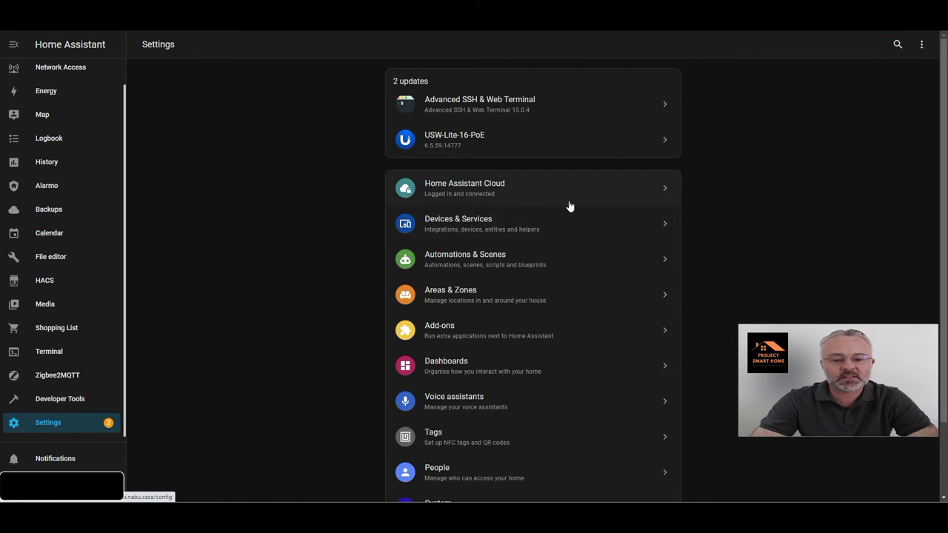
{"action": "left_click", "coordinate": [447, 292]}
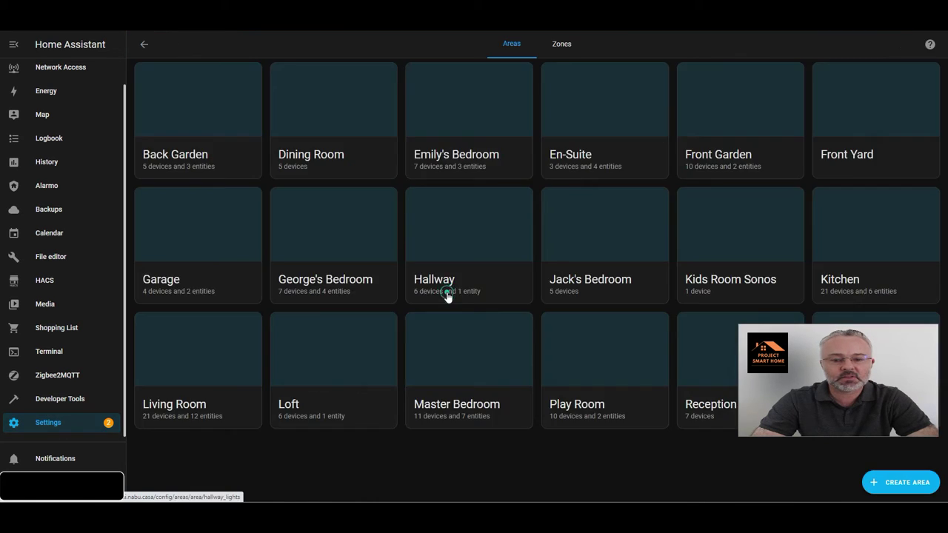
{"action": "left_click", "coordinate": [566, 45]}
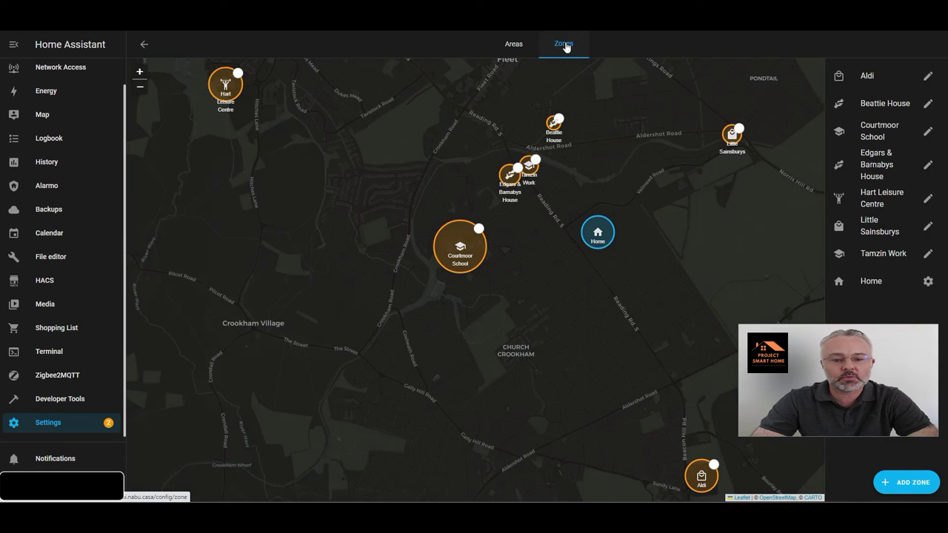
Pan the zones map to the shop's area
{"action": "scroll", "coordinate": [367, 338], "scroll_direction": "down", "scroll_amount": 2}
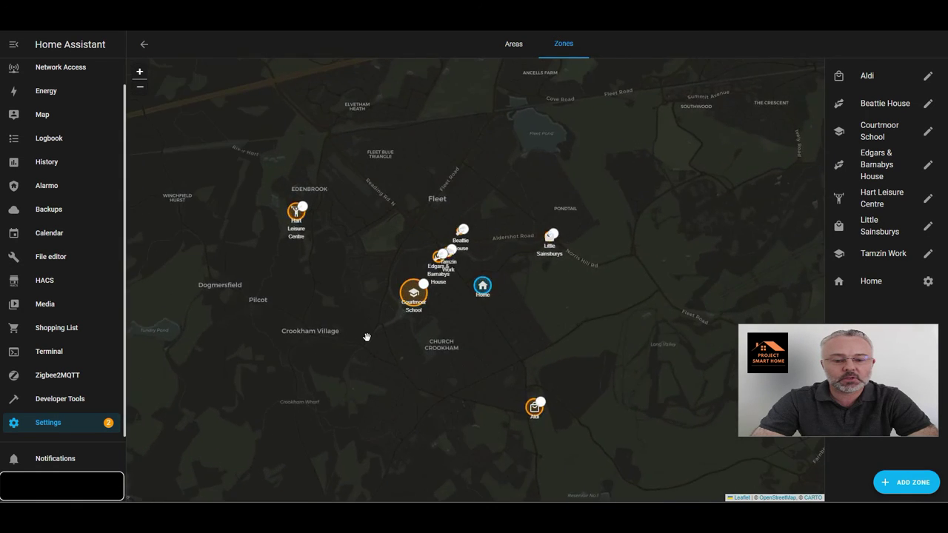
{"action": "scroll", "coordinate": [364, 334], "scroll_direction": "up", "scroll_amount": 1}
{"action": "left_click_drag", "start_coordinate": [364, 334], "coordinate": [434, 171]}
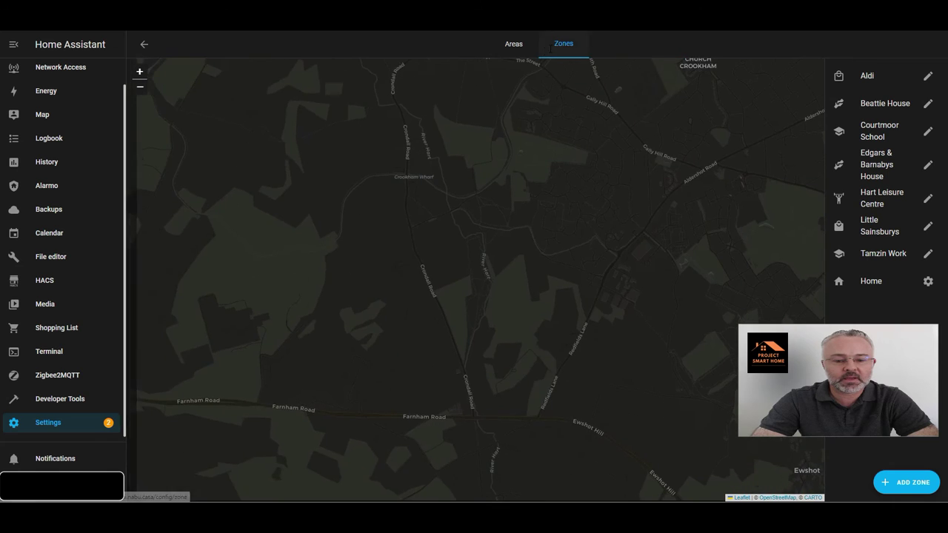
{"action": "left_click_drag", "start_coordinate": [439, 215], "coordinate": [451, 103]}
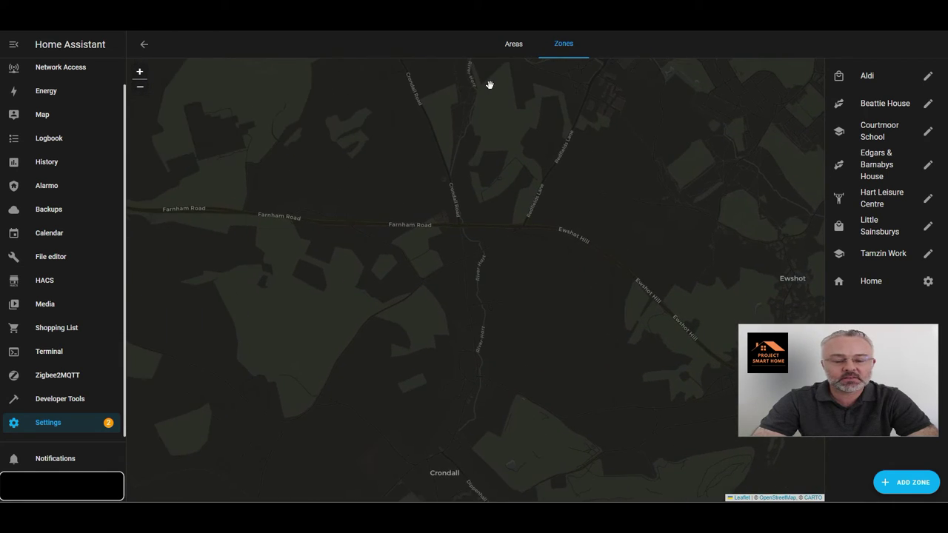
{"action": "mouse_move", "coordinate": [479, 271]}
{"action": "left_mouse_down"}
{"action": "mouse_move", "coordinate": [381, 275]}
{"action": "mouse_move", "coordinate": [402, 331]}
{"action": "mouse_move", "coordinate": [423, 345]}
{"action": "left_mouse_up"}
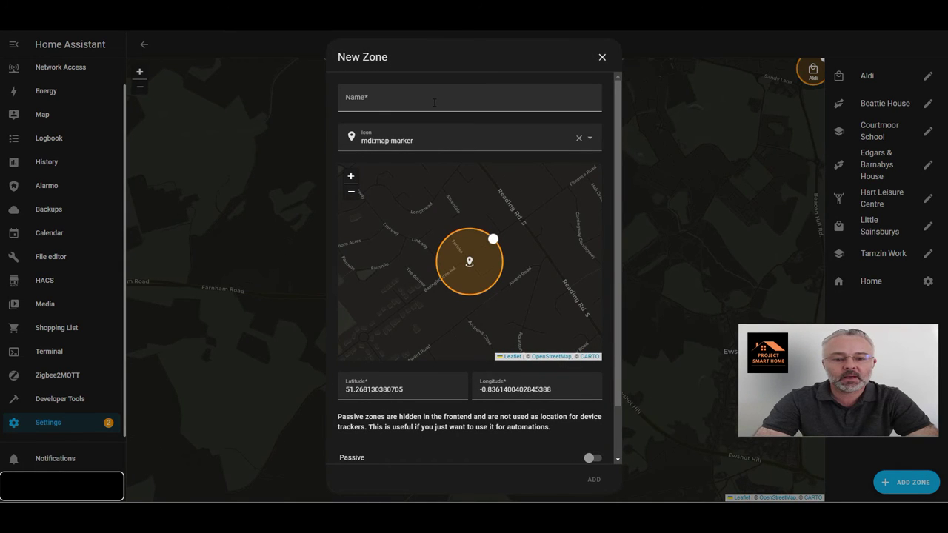
Name the new zone 'the shop' and save it
{"action": "mouse_move", "coordinate": [465, 257]}
{"action": "left_mouse_down"}
{"action": "mouse_move", "coordinate": [477, 219]}
{"action": "mouse_move", "coordinate": [463, 222]}
{"action": "left_mouse_up"}
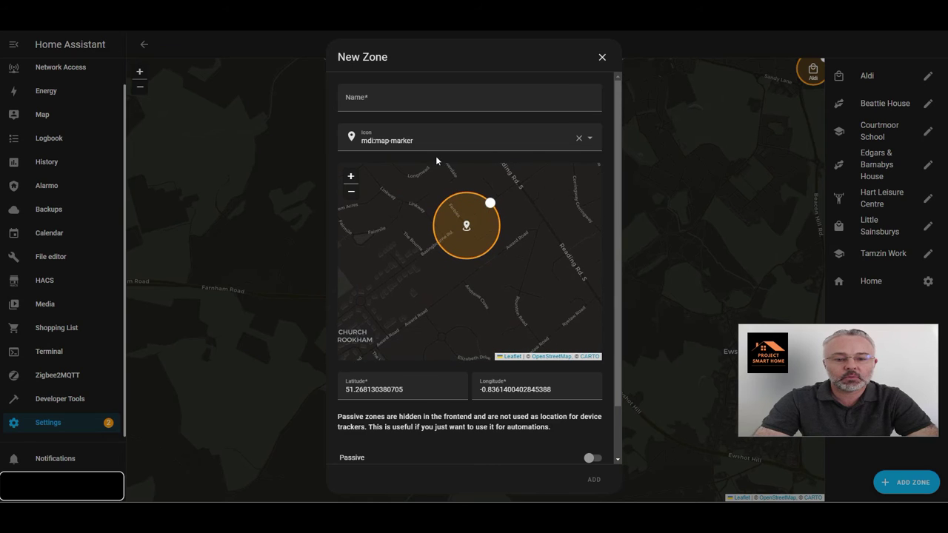
{"action": "left_click", "coordinate": [435, 104]}
{"action": "type", "text": "the shop"}
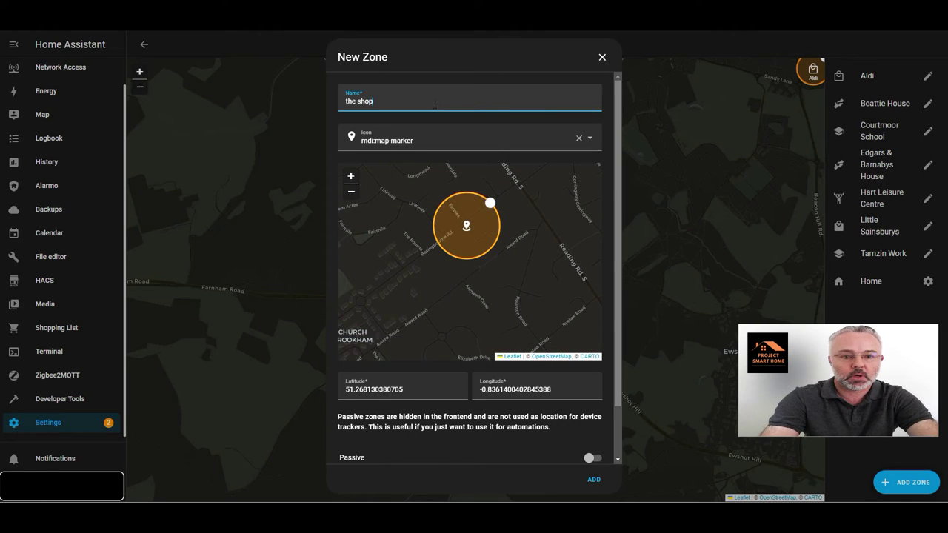
{"action": "left_click", "coordinate": [594, 481]}
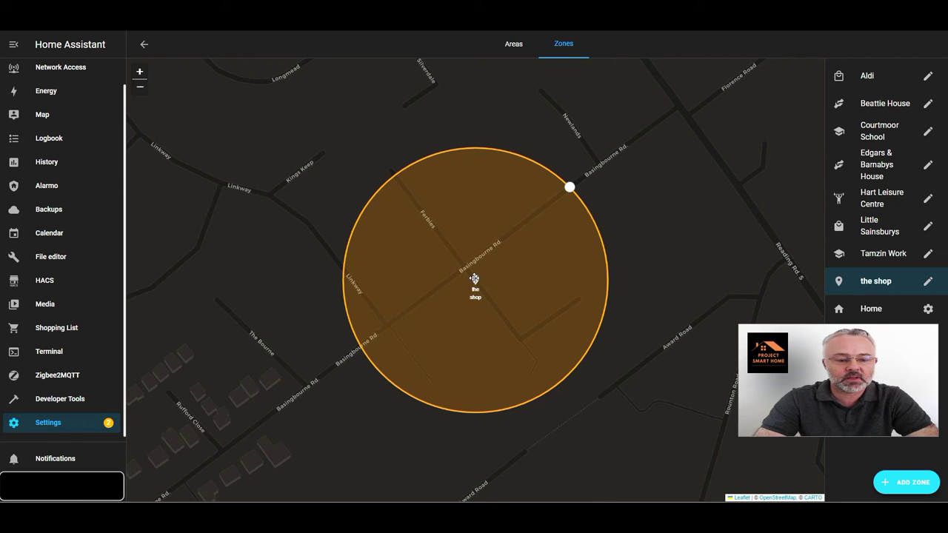
Find the 'Demo - Shopping List Zone' automation by searching 'demo' and open it
{"action": "left_click", "coordinate": [58, 425]}
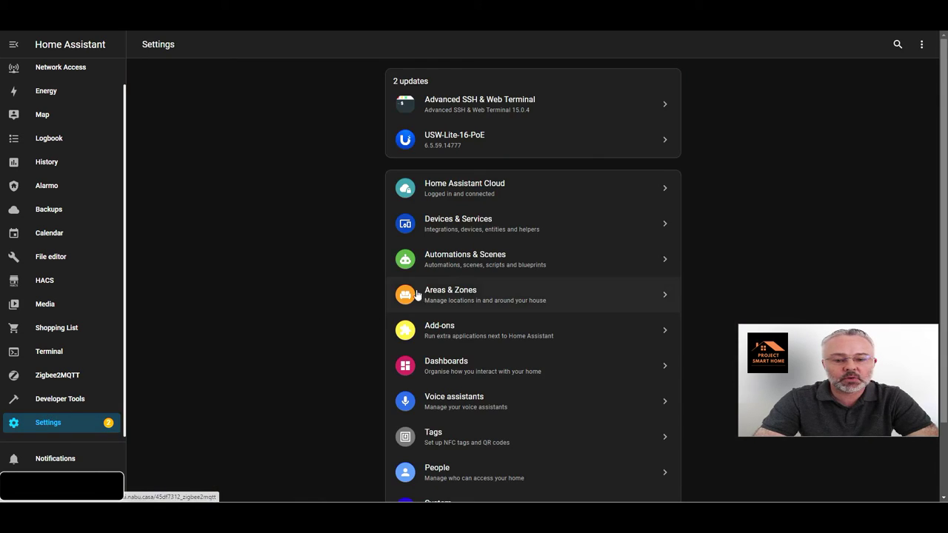
{"action": "left_click", "coordinate": [470, 266]}
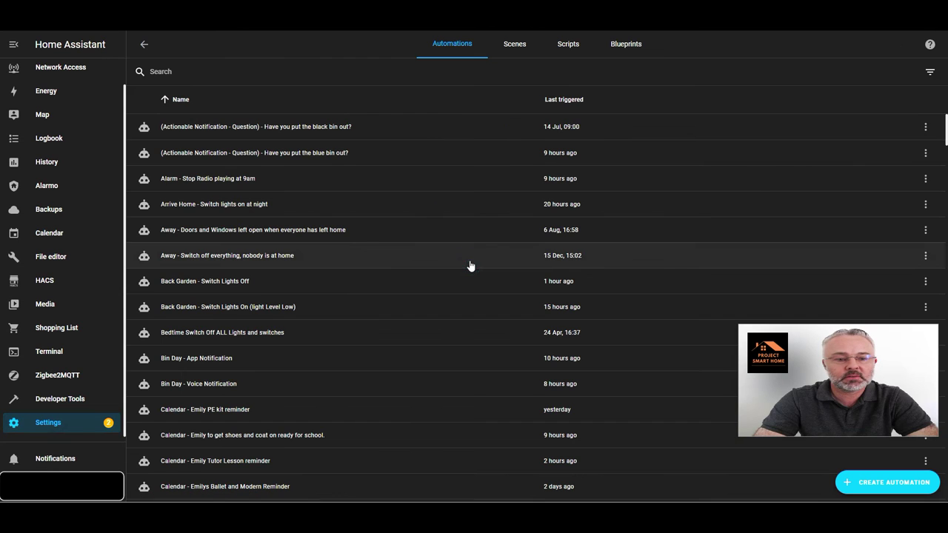
{"action": "left_click", "coordinate": [449, 74]}
{"action": "type", "text": "dem"}
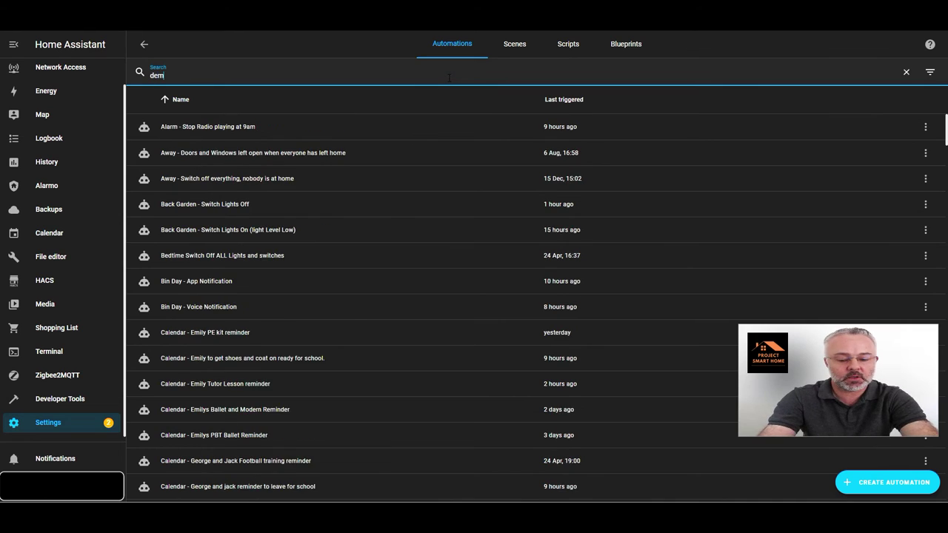
{"action": "type", "text": "o"}
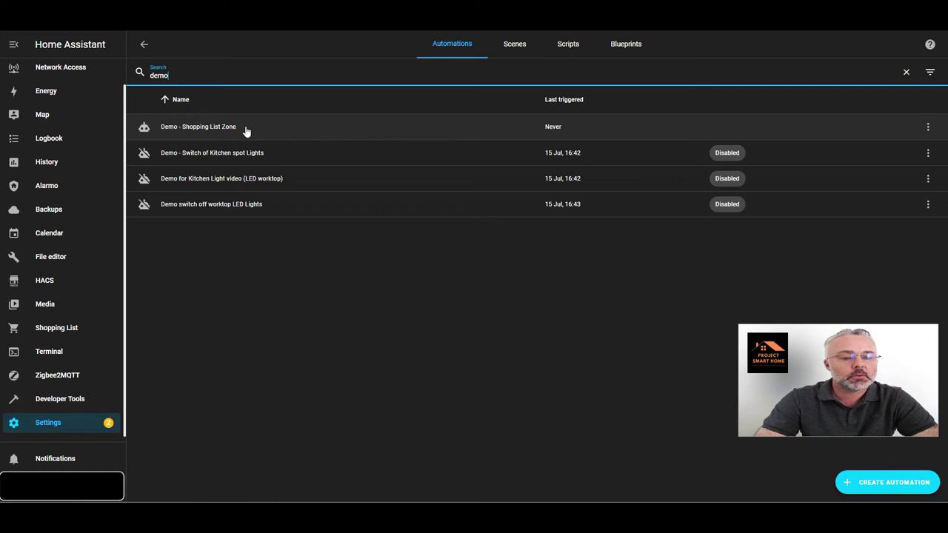
{"action": "left_click", "coordinate": [247, 131]}
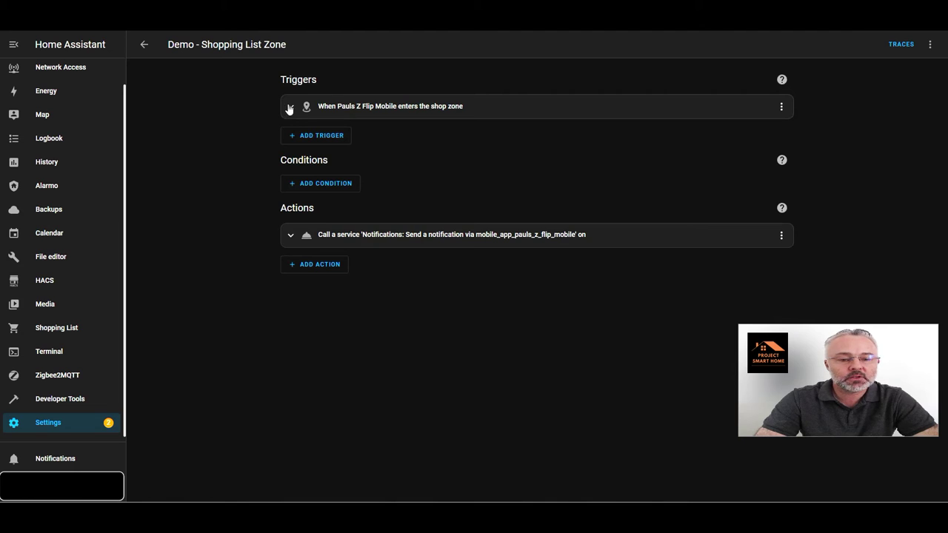
Review its shop-zone trigger and notification action, then return to the shopping list
{"action": "left_click", "coordinate": [290, 107]}
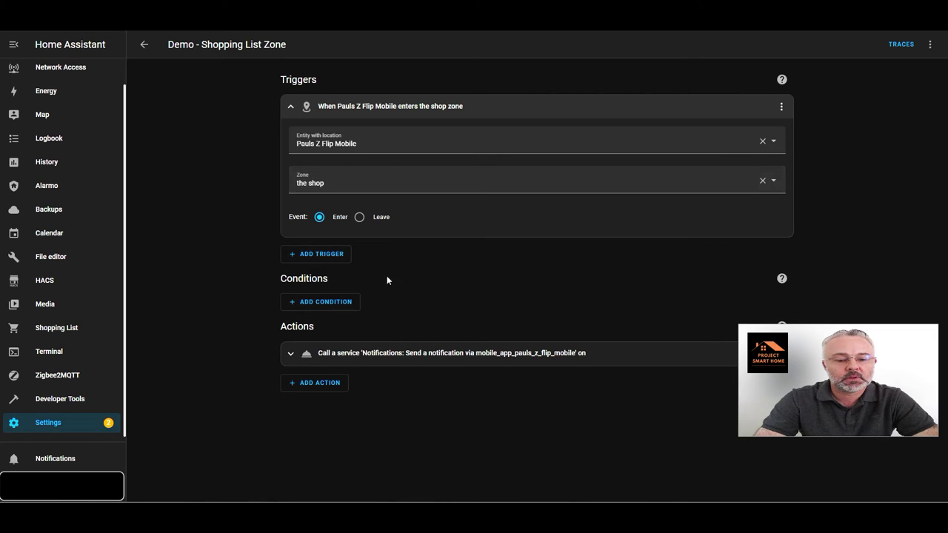
{"action": "left_click", "coordinate": [289, 355]}
{"action": "scroll", "coordinate": [241, 382], "scroll_direction": "down", "scroll_amount": 2}
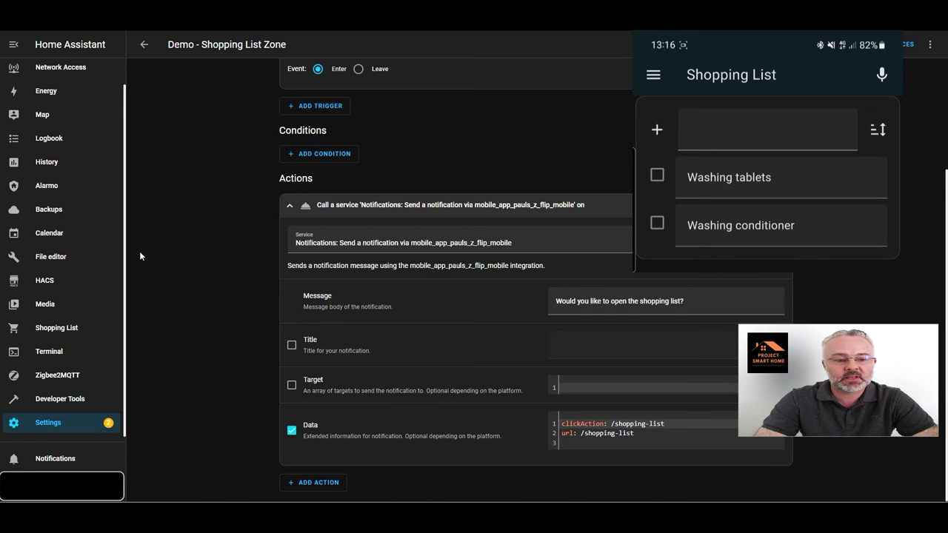
{"action": "left_click", "coordinate": [59, 330]}
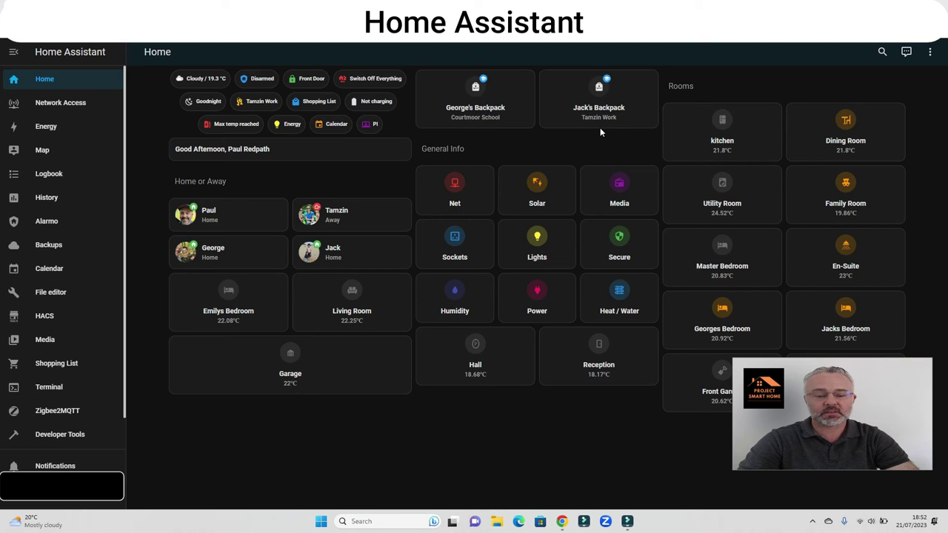
Search automations for 'shopp' and open 'Notification - Item Added to shopping List'
{"action": "scroll", "coordinate": [72, 337], "scroll_direction": "down", "scroll_amount": 1}
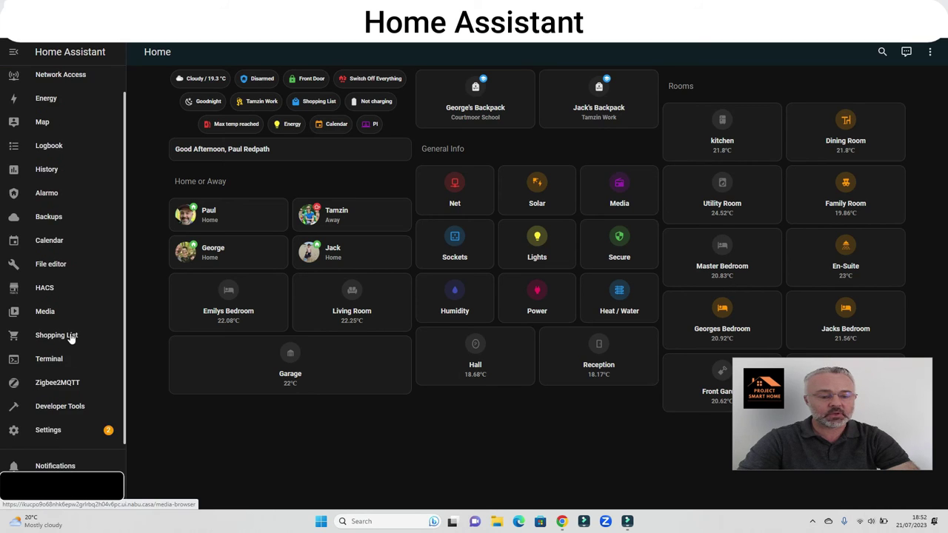
{"action": "left_click", "coordinate": [48, 430]}
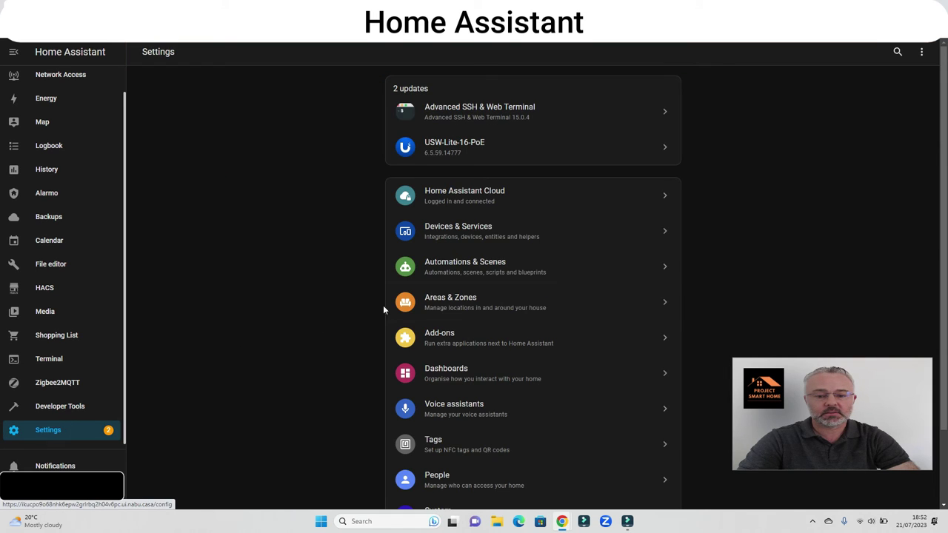
{"action": "left_click", "coordinate": [458, 271]}
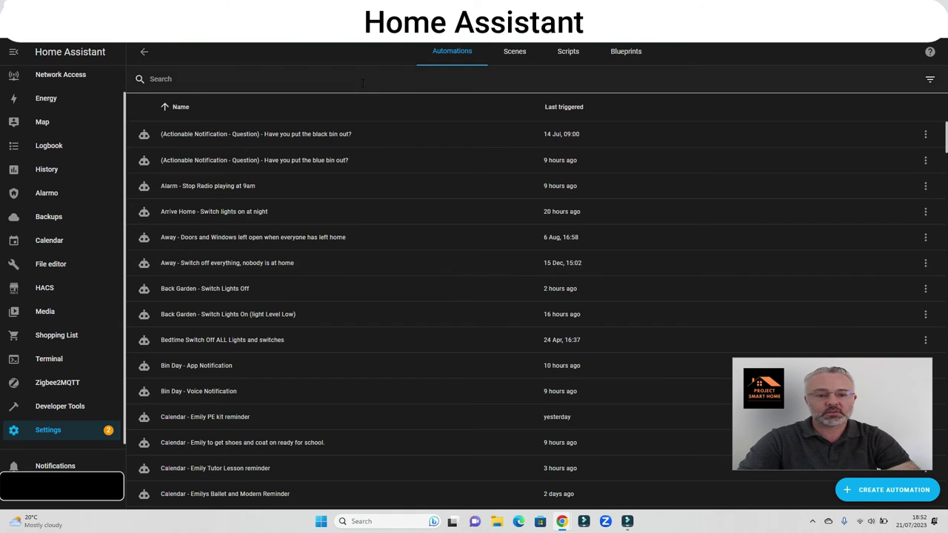
{"action": "left_click", "coordinate": [363, 83]}
{"action": "type", "text": "sho"}
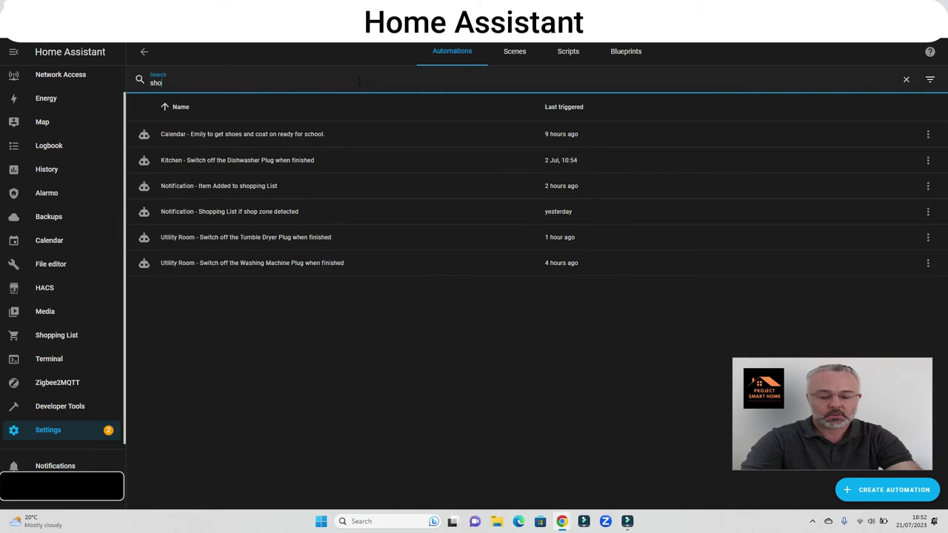
{"action": "type", "text": "pp"}
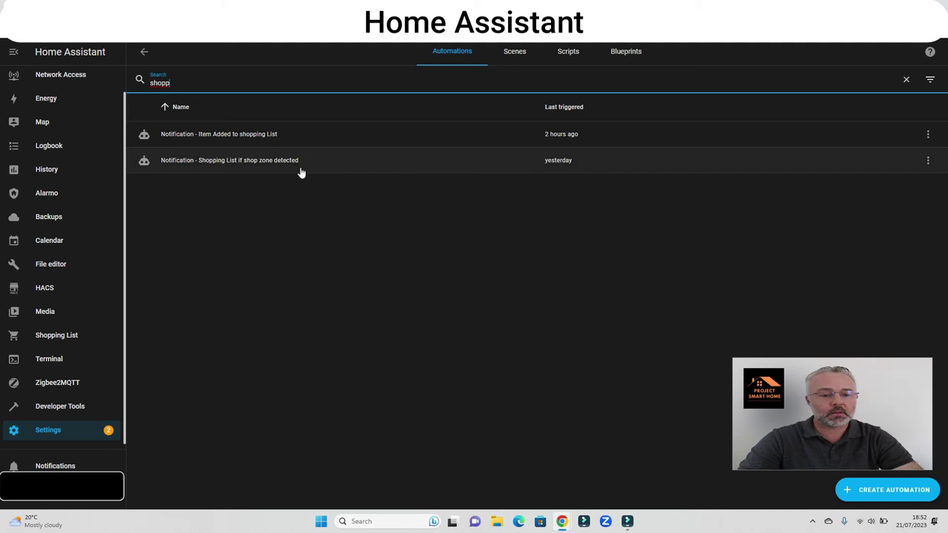
{"action": "left_click", "coordinate": [268, 141]}
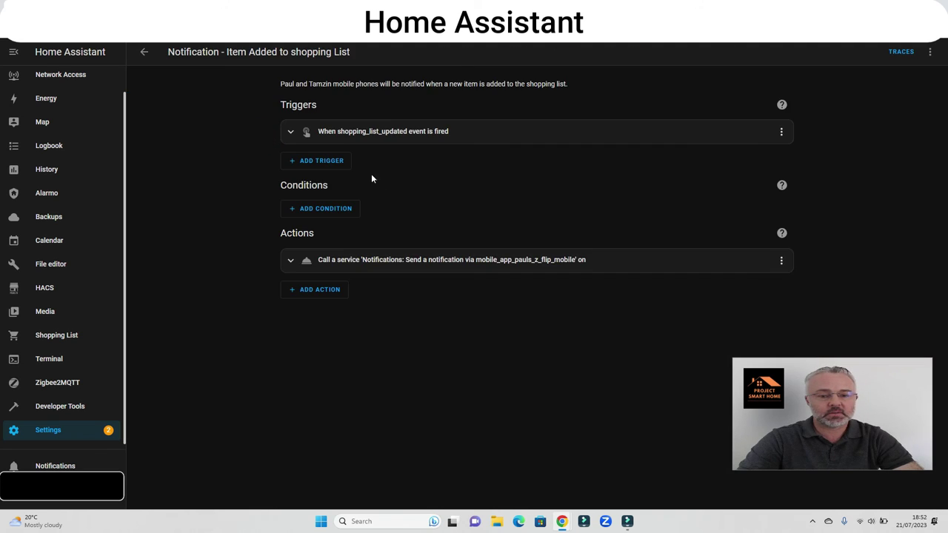
Expand its shopping_list_updated trigger and notify action to view the configuration
{"action": "left_click", "coordinate": [290, 131]}
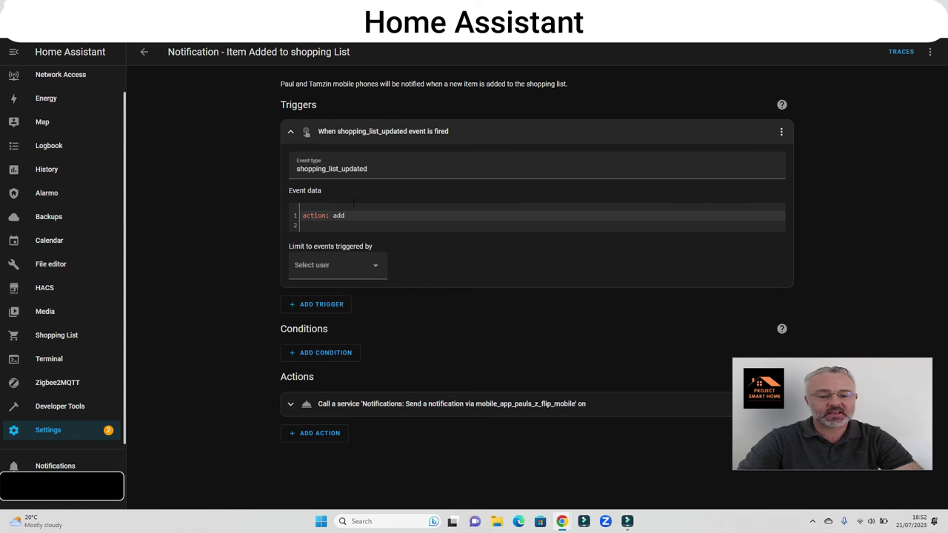
{"action": "left_click", "coordinate": [290, 407]}
{"action": "scroll", "coordinate": [290, 407], "scroll_direction": "down", "scroll_amount": 2}
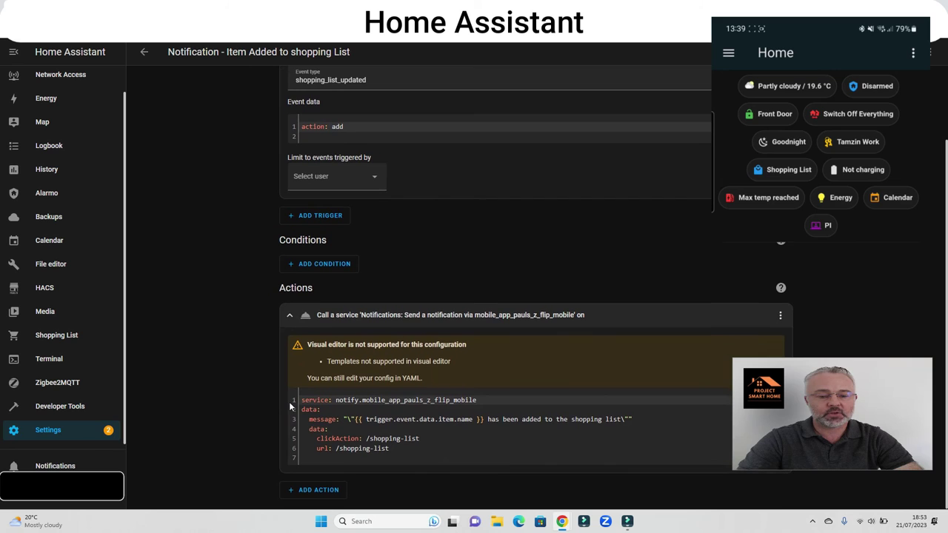